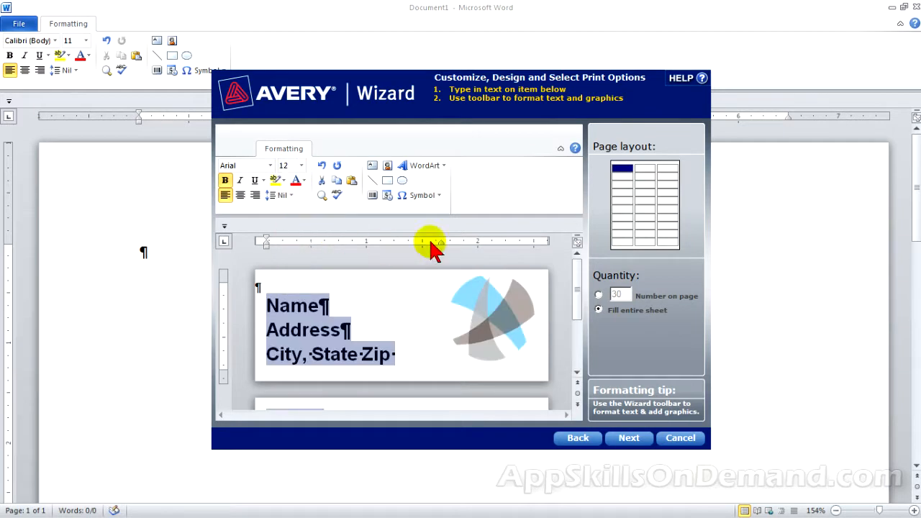
# Step: Shrink the label's logo to about 0.5 inch wide and move it down, vertically centred near the label's right edge
pyautogui.moveTo(576, 288); pyautogui.dragTo(576, 308)
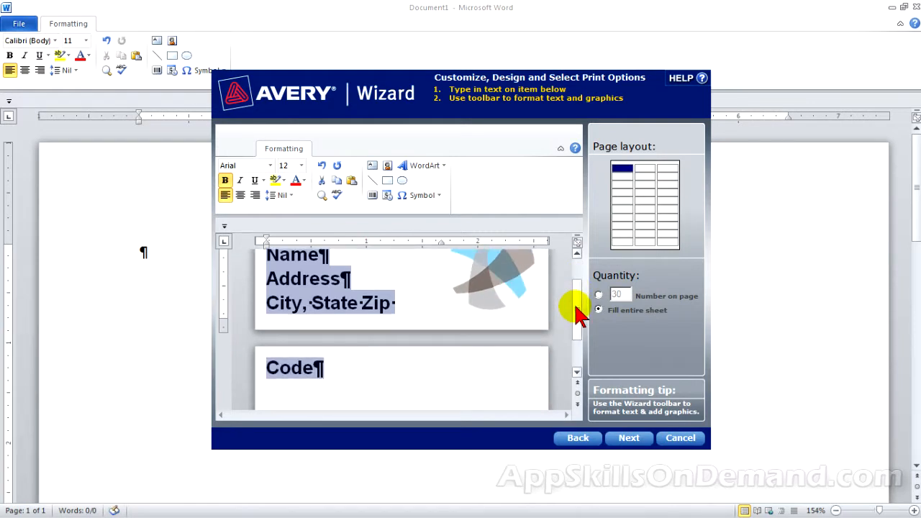
pyautogui.moveTo(577, 307); pyautogui.dragTo(576, 294)
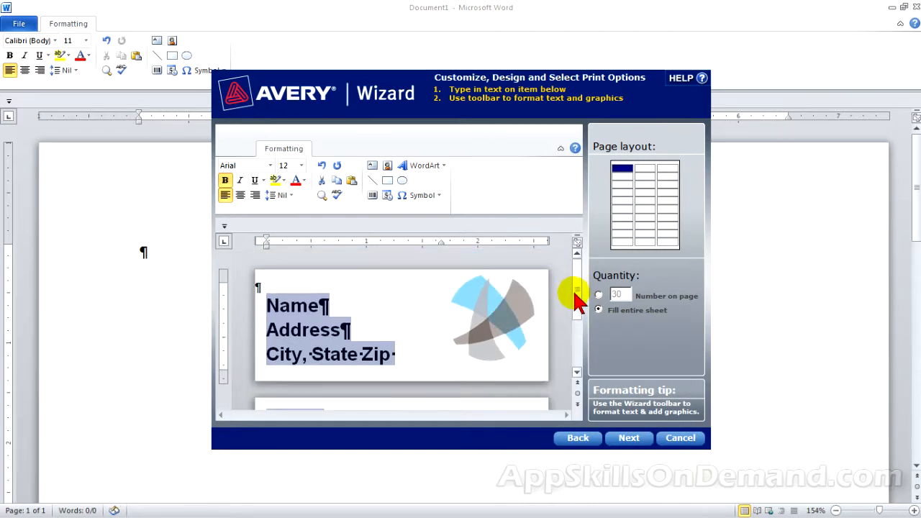
pyautogui.click(500, 320)
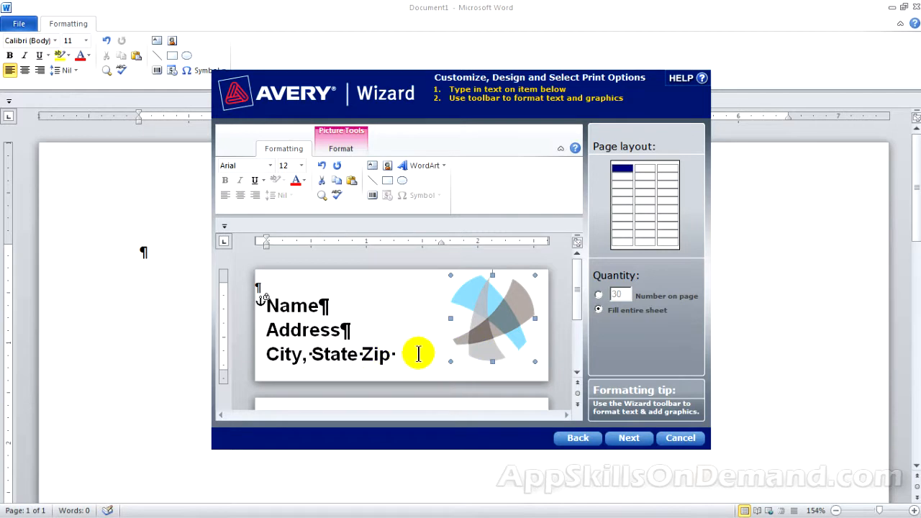
pyautogui.moveTo(450, 362); pyautogui.dragTo(484, 340)
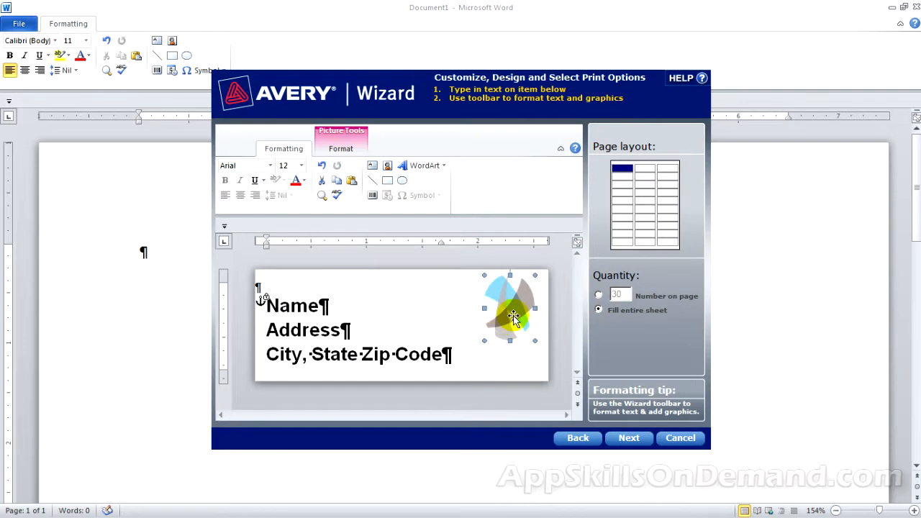
pyautogui.moveTo(513, 310); pyautogui.dragTo(516, 337)
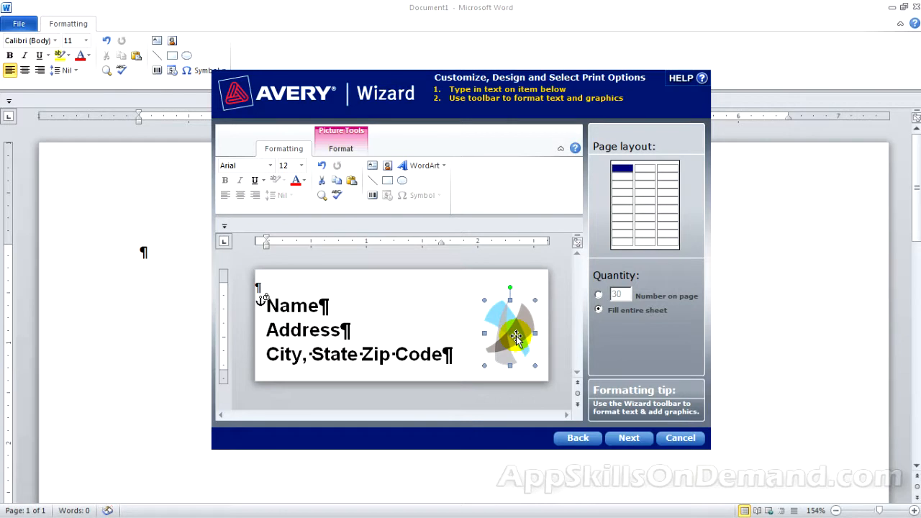
# Step: Replace the Name placeholder on the label with the addressee's full name
pyautogui.tripleClick(295, 308)
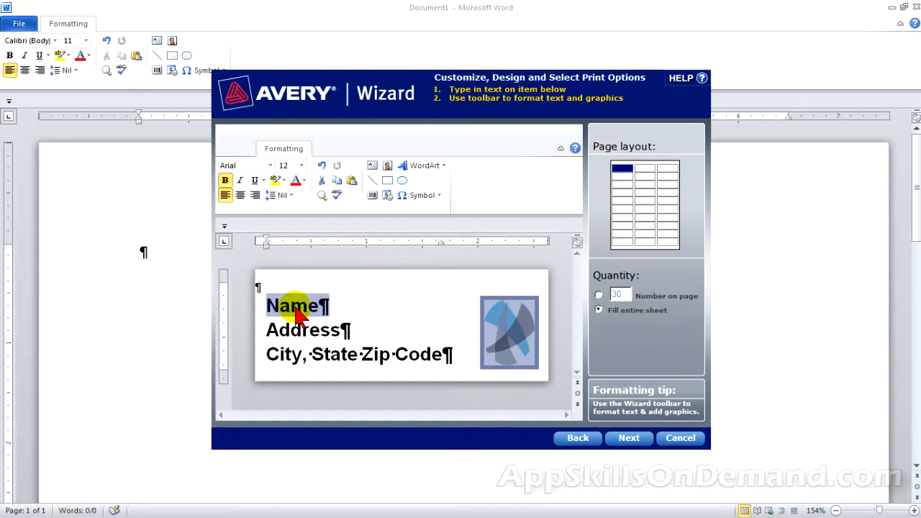
pyautogui.write('Rem')
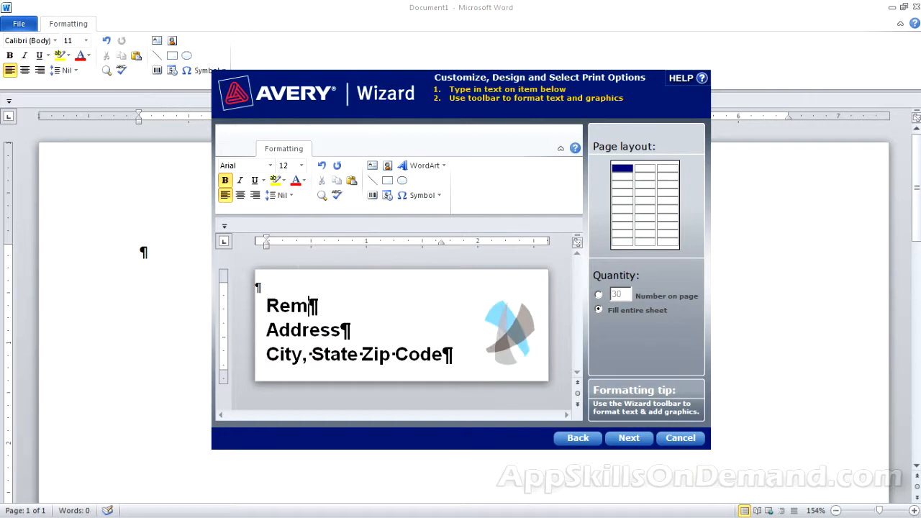
pyautogui.write('ington')
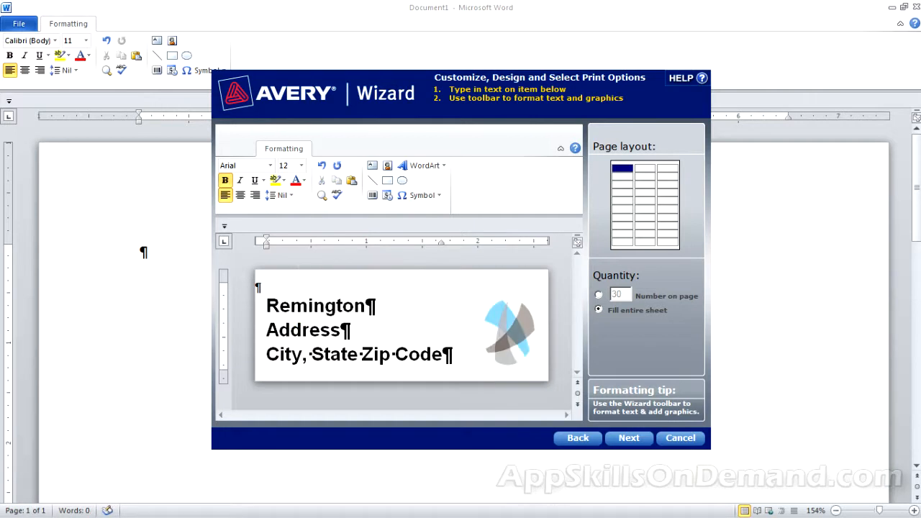
pyautogui.write(' Steel')
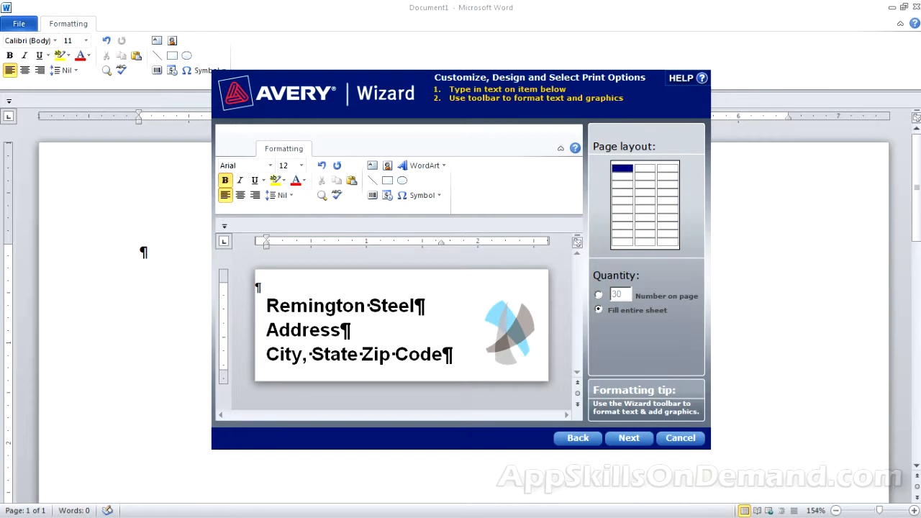
# Step: Replace the Address placeholder with the street address, capitalizing each word of the street name
pyautogui.tripleClick(292, 332)
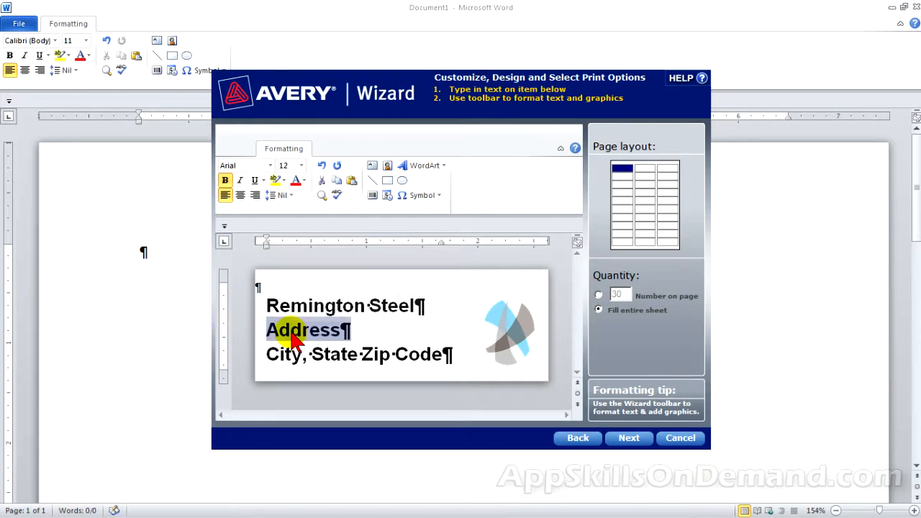
pyautogui.write('77 ')
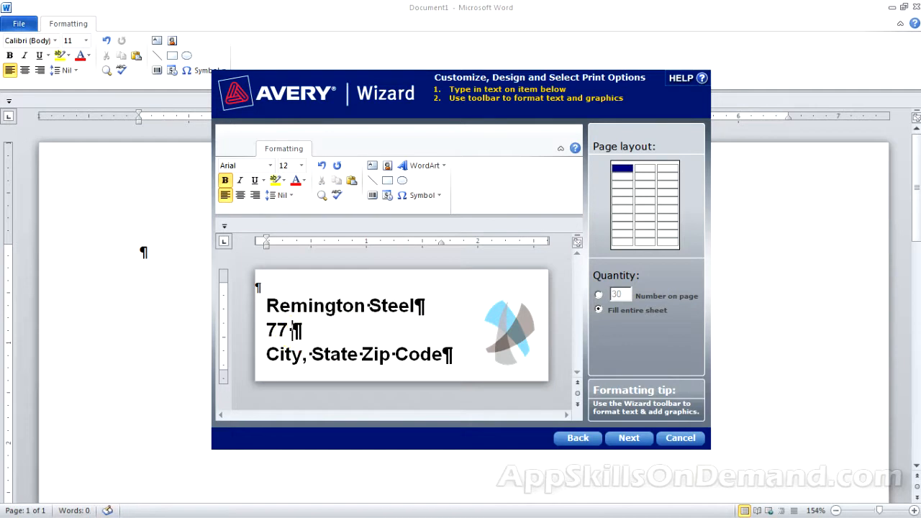
pyautogui.write('Sunset strip')
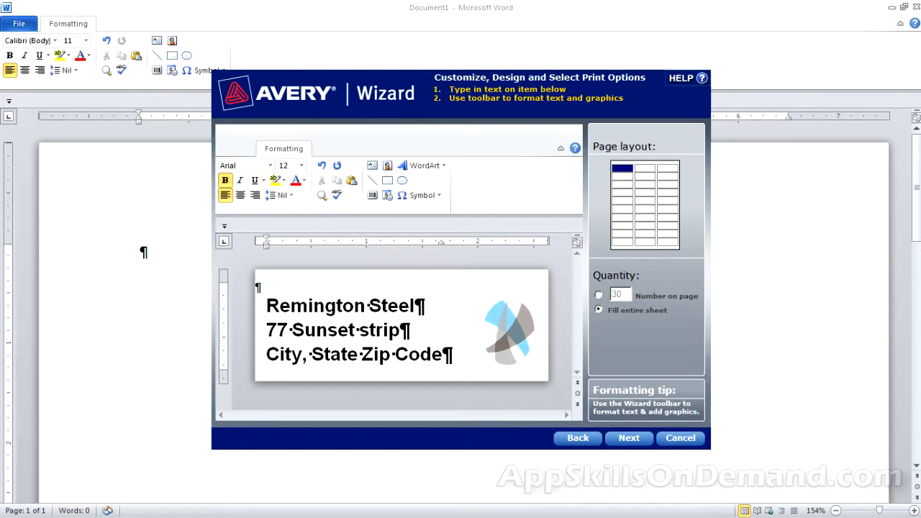
pyautogui.press('Left')
pyautogui.press('Left')
pyautogui.press('Left')
pyautogui.press('Left')
pyautogui.press('BackSpace')
pyautogui.write('S')
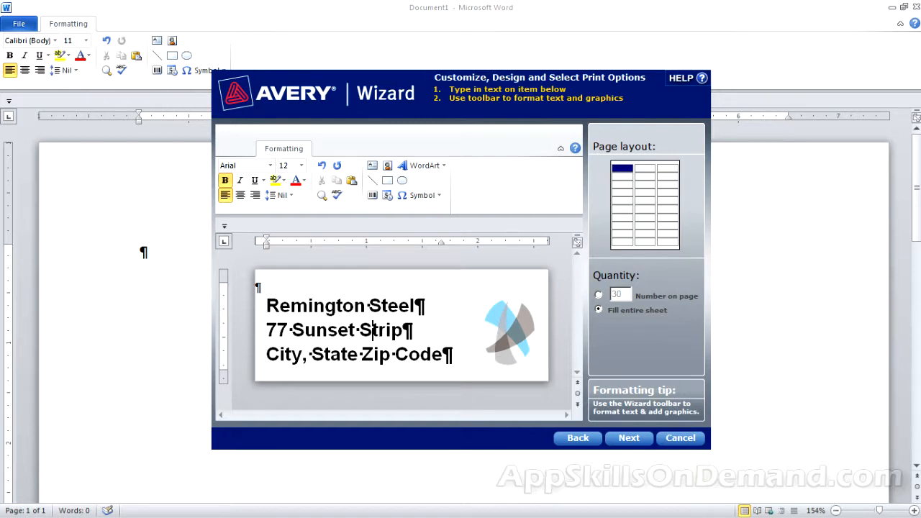
# Step: Replace the whole City, State Zip Code placeholder line with the addressee's city, state abbreviation and zip code
pyautogui.click(264, 353)
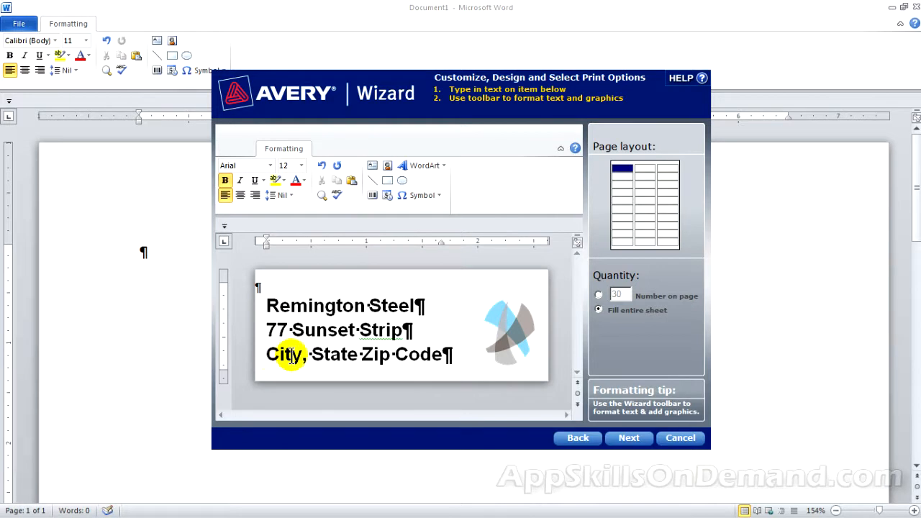
pyautogui.hotkey('shift', 'Right')
pyautogui.hotkey('shift', 'Right')
pyautogui.hotkey('shift', 'Right')
pyautogui.hotkey('shift', 'Right')
pyautogui.hotkey('shift', 'Right')
pyautogui.hotkey('shift', 'Right')
pyautogui.hotkey('shift', 'Right')
pyautogui.hotkey('shift', 'Right')
pyautogui.hotkey('shift', 'Right')
pyautogui.hotkey('shift', 'Right')
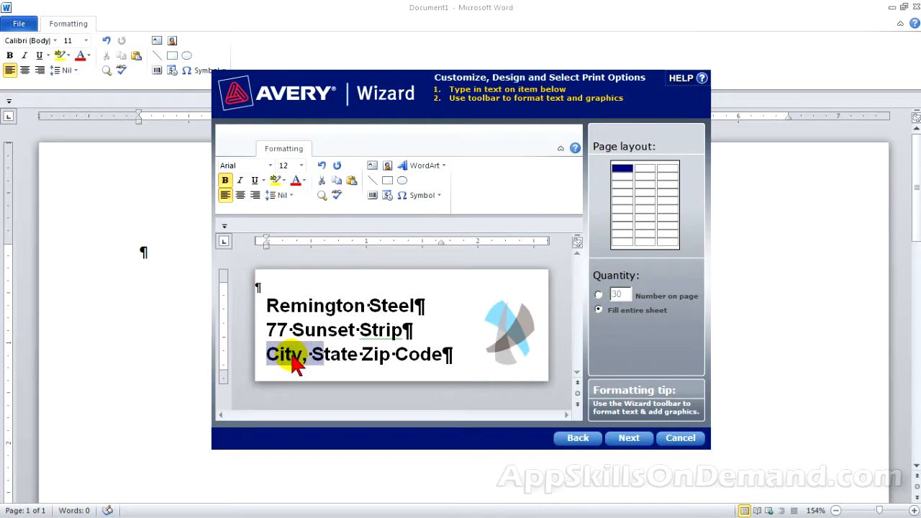
pyautogui.hotkey('shift', 'Right')
pyautogui.hotkey('shift', 'Right')
pyautogui.hotkey('shift', 'Right')
pyautogui.hotkey('shift', 'Right')
pyautogui.hotkey('shift', 'Right')
pyautogui.hotkey('shift', 'Right')
pyautogui.hotkey('shift', 'Right')
pyautogui.hotkey('shift', 'Right')
pyautogui.hotkey('shift', 'Right')
pyautogui.hotkey('shift', 'Right')
pyautogui.hotkey('shift', 'Right')
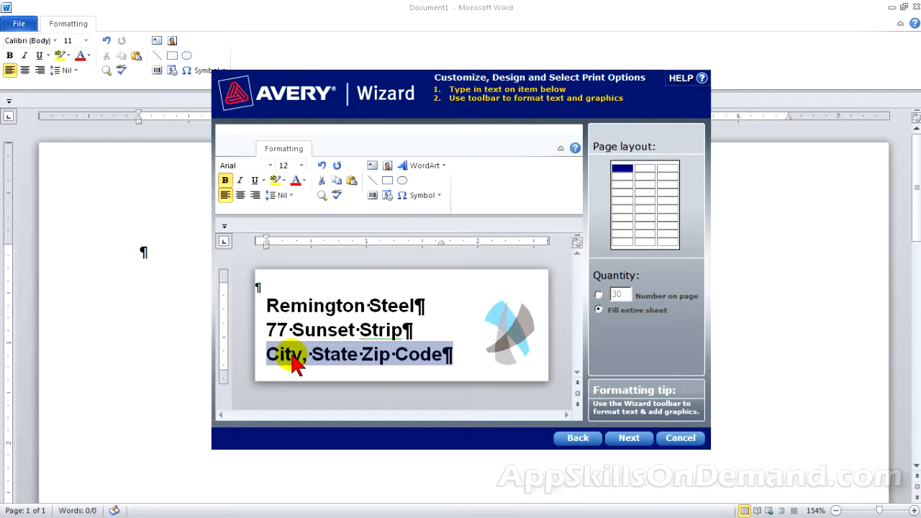
pyautogui.write('Hol')
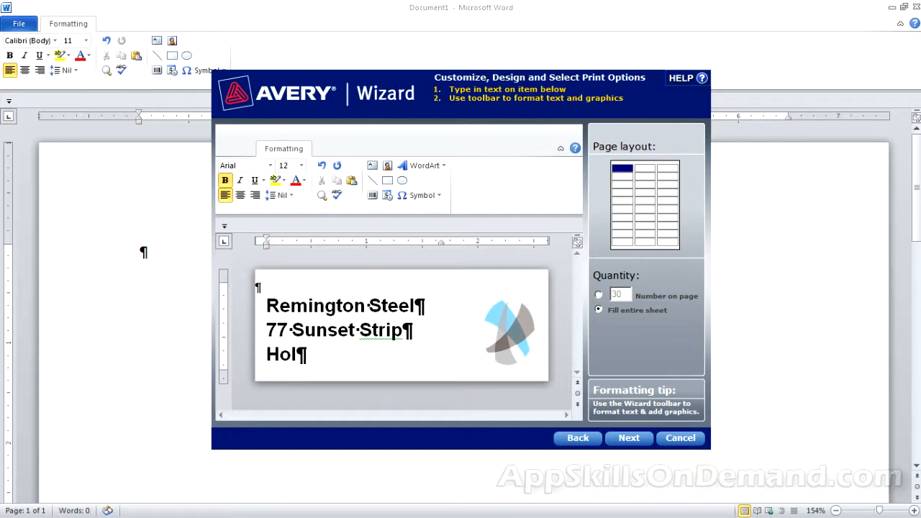
pyautogui.write('lywoo')
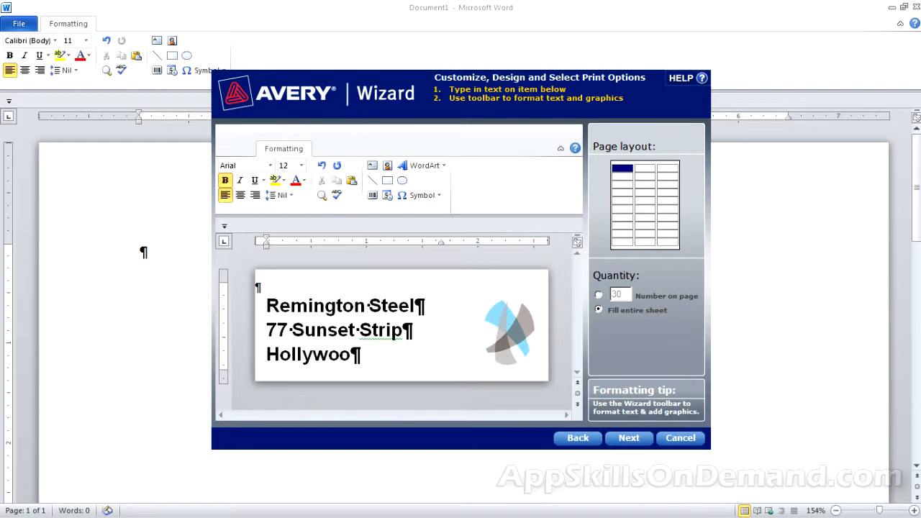
pyautogui.write('d, CA ')
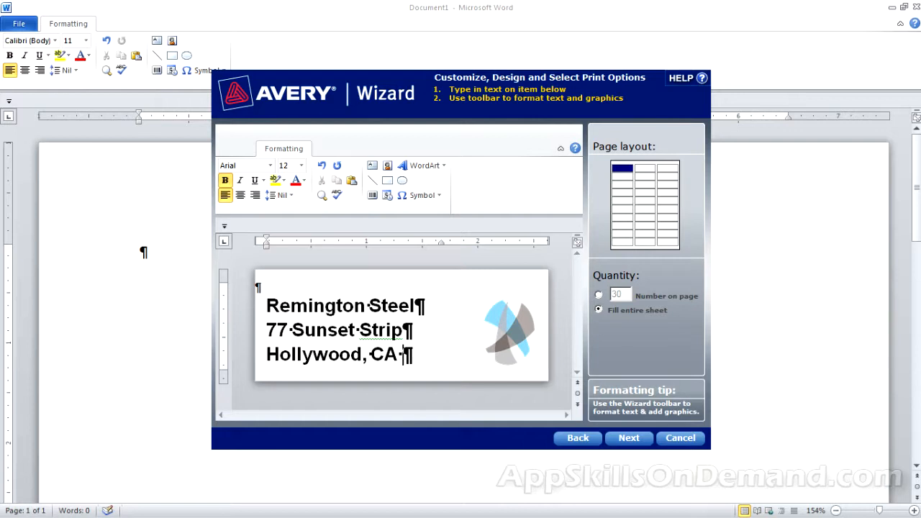
pyautogui.write('90210')
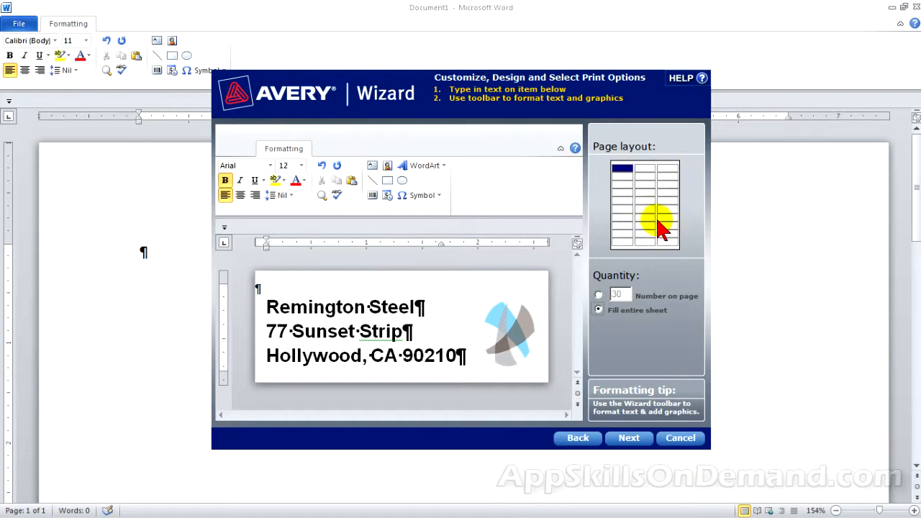
# Step: Try a quantity of 15 labels on the page and return to filling the entire sheet
pyautogui.click(598, 295)
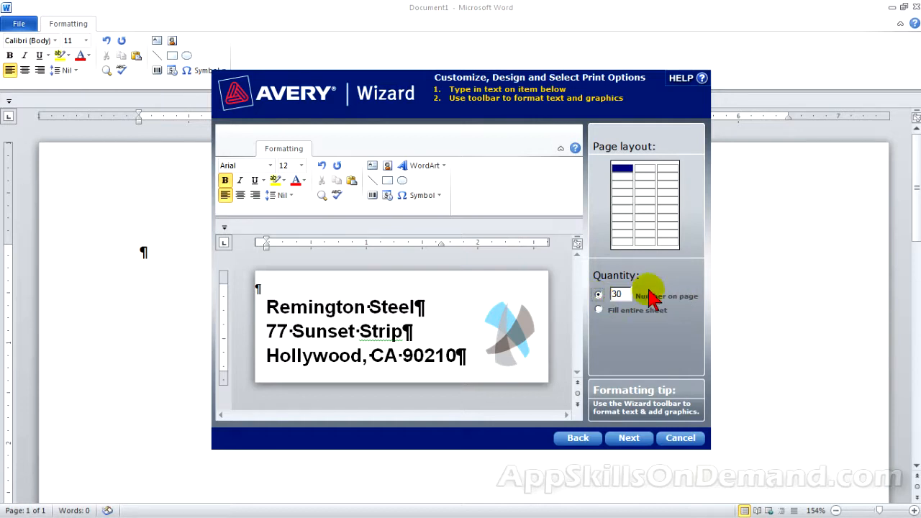
pyautogui.click(617, 295)
pyautogui.moveTo(622, 295); pyautogui.dragTo(611, 298)
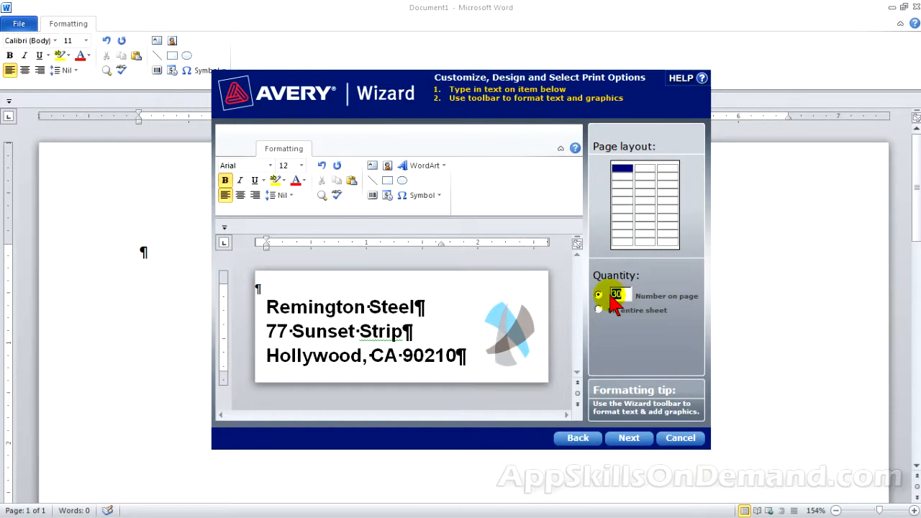
pyautogui.write('15')
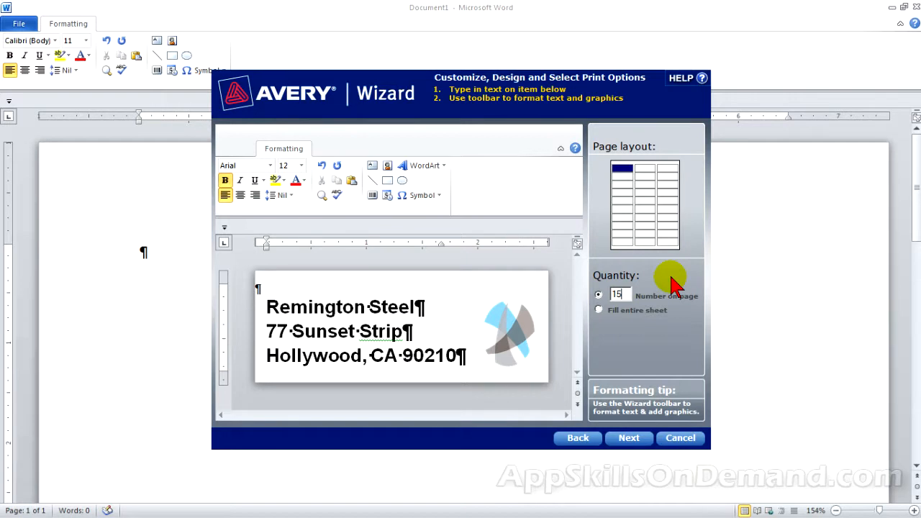
pyautogui.click(598, 310)
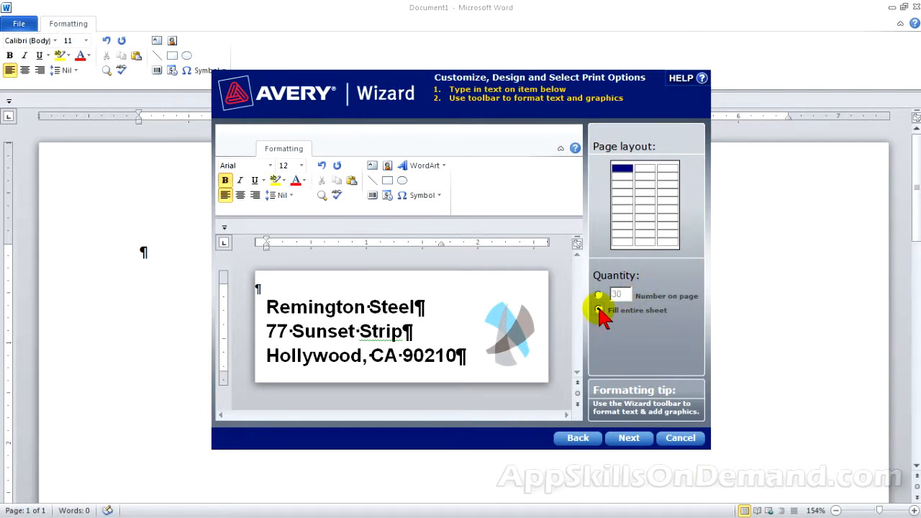
# Step: Preview the finished label sheet at 100% zoom to check the address lines and logo, and close the preview
pyautogui.click(629, 439)
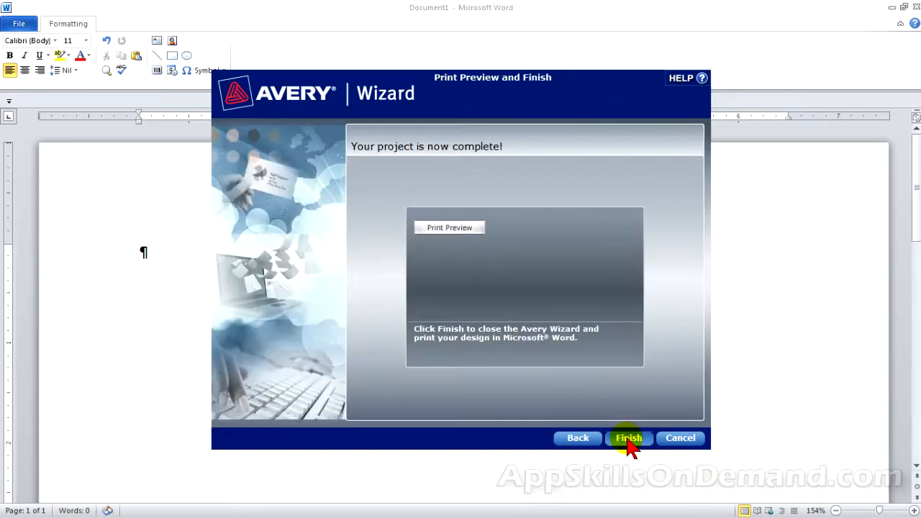
pyautogui.click(466, 229)
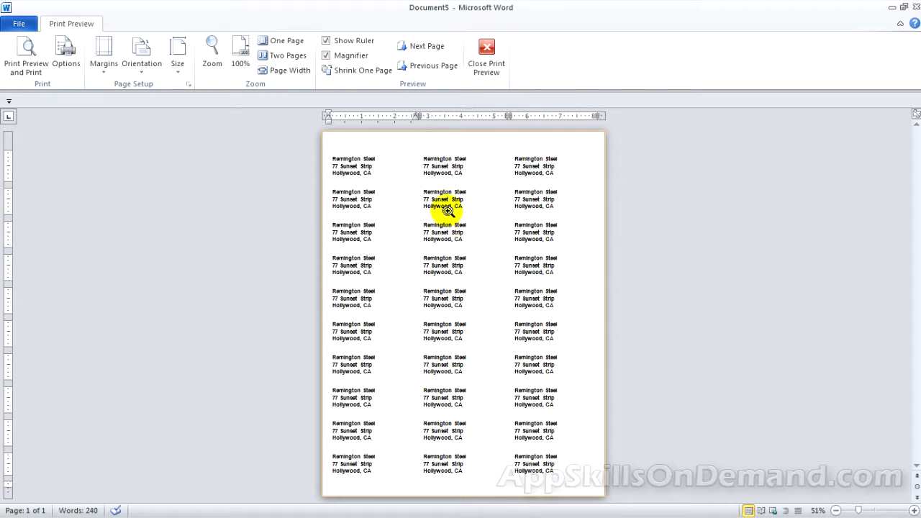
pyautogui.click(243, 55)
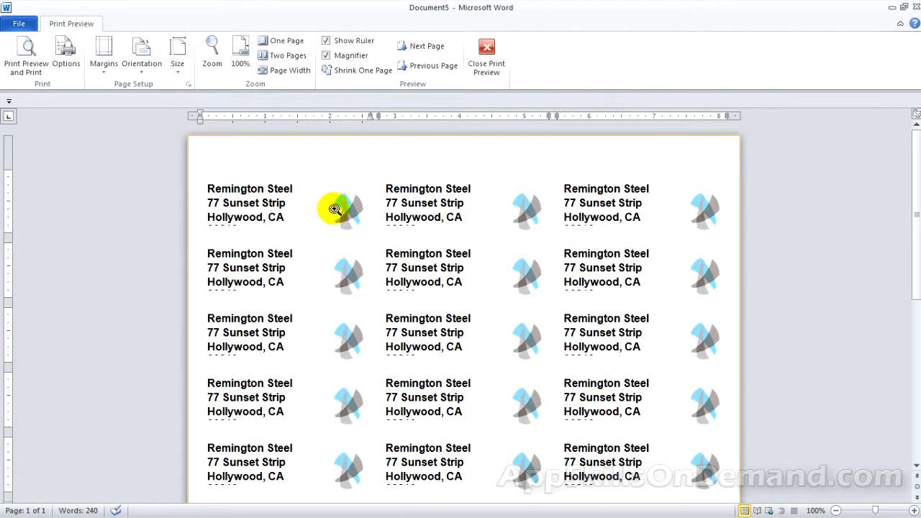
pyautogui.click(486, 58)
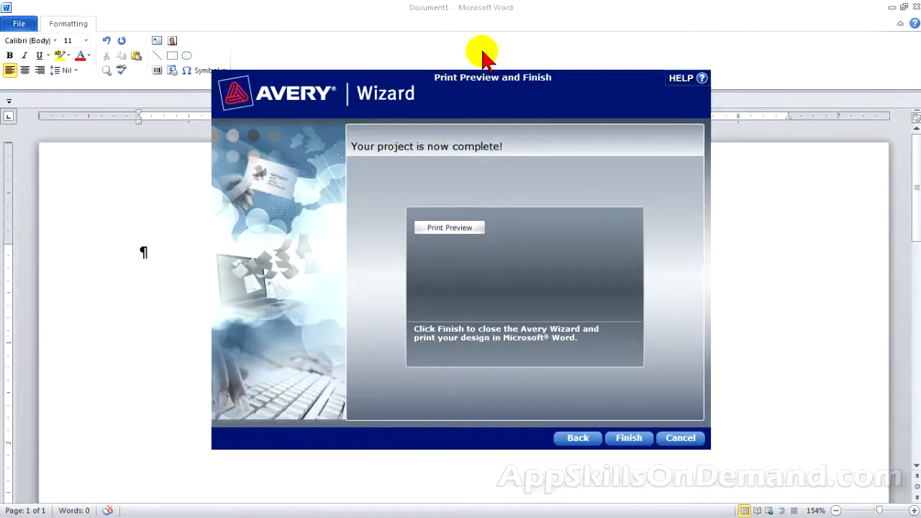
# Step: Return to the label design and set the right indent of the city, state and zip line to 0.5"
pyautogui.click(568, 438)
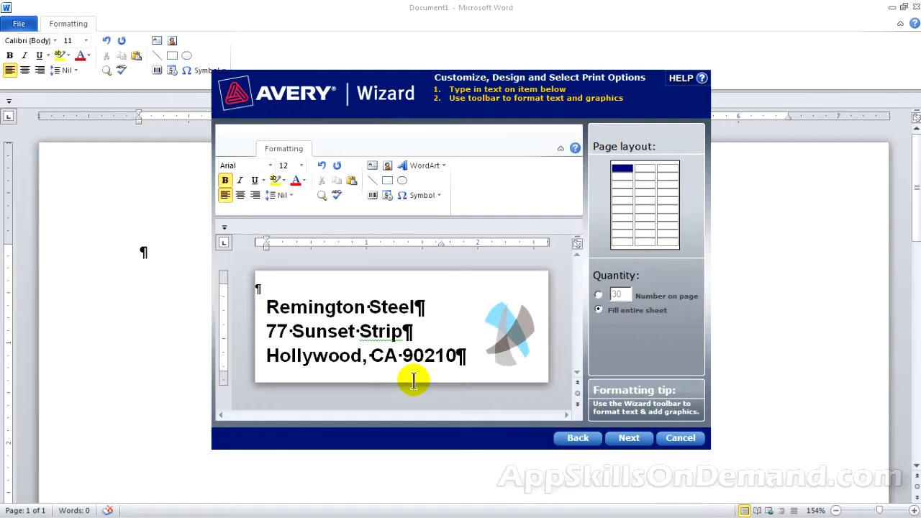
pyautogui.doubleClick(441, 245)
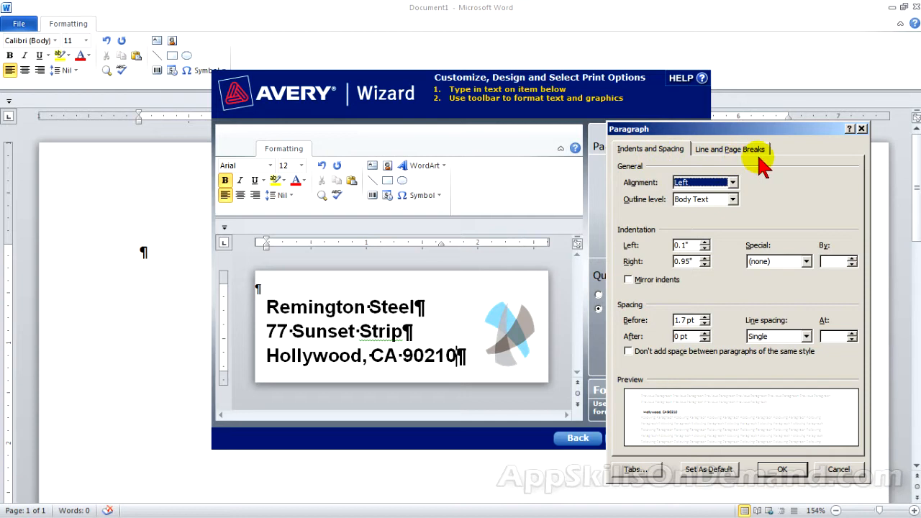
pyautogui.click(705, 264)
pyautogui.click(704, 264)
pyautogui.click(705, 264)
pyautogui.click(704, 264)
pyautogui.click(705, 264)
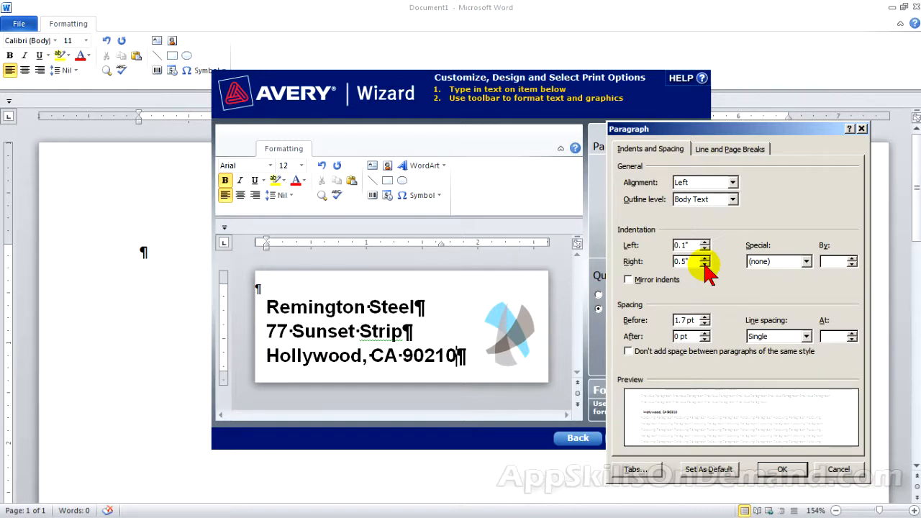
pyautogui.click(797, 472)
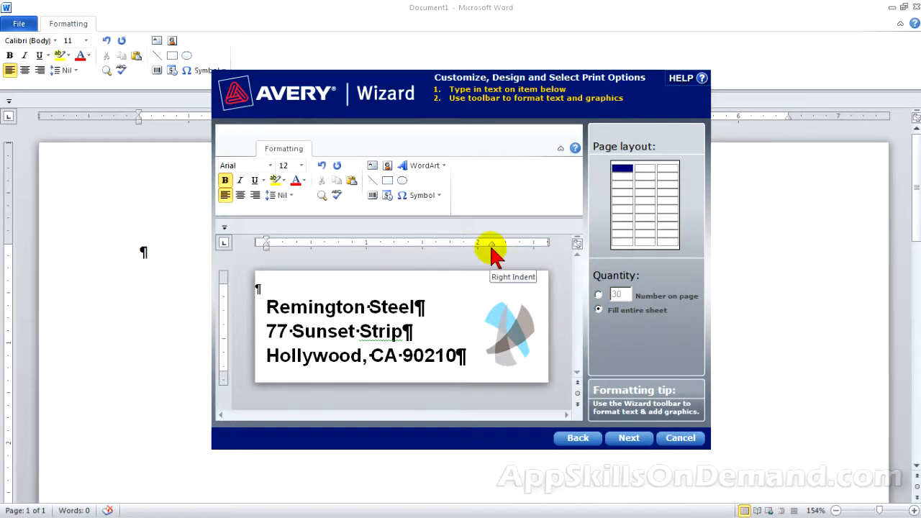
# Step: Proceed to the final wizard page and preview the revised label sheet at 100% zoom to check the zip code
pyautogui.click(637, 438)
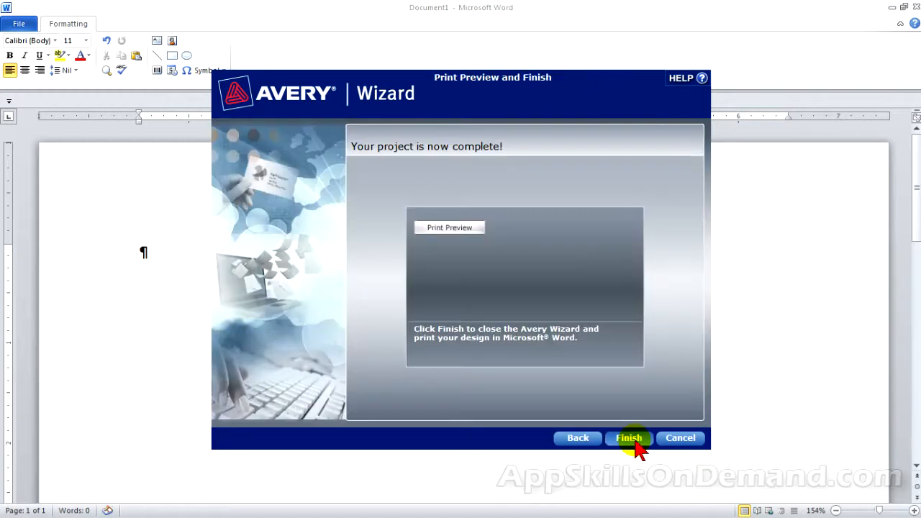
pyautogui.click(458, 229)
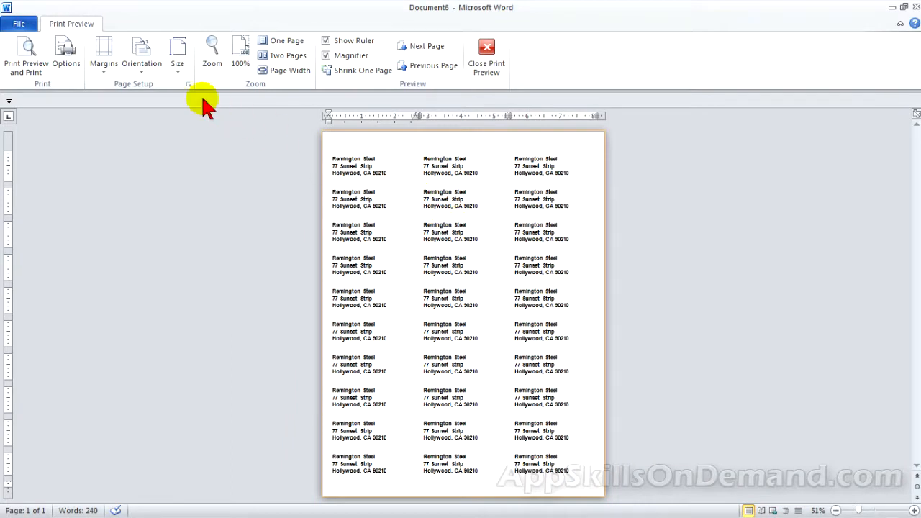
pyautogui.click(242, 57)
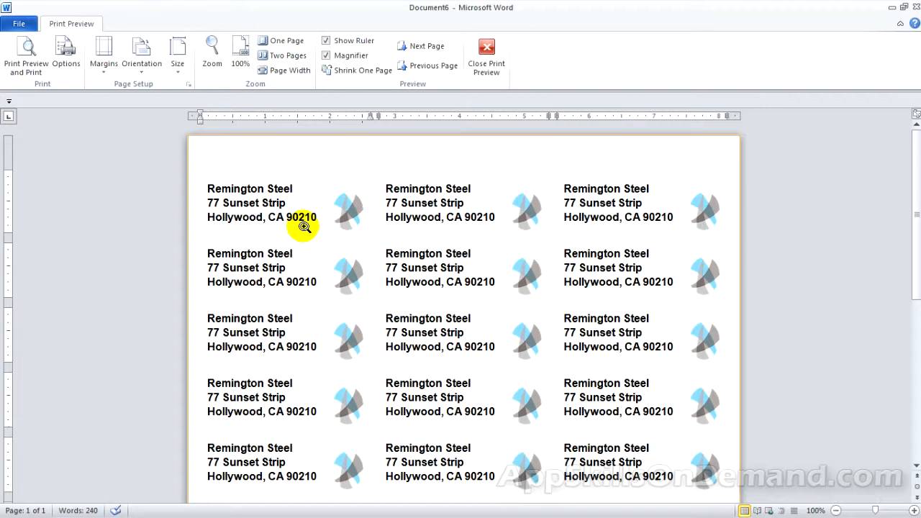
# Step: Close the preview, finish the wizard to generate the Word label document, and review the full sheet of labels
pyautogui.click(486, 51)
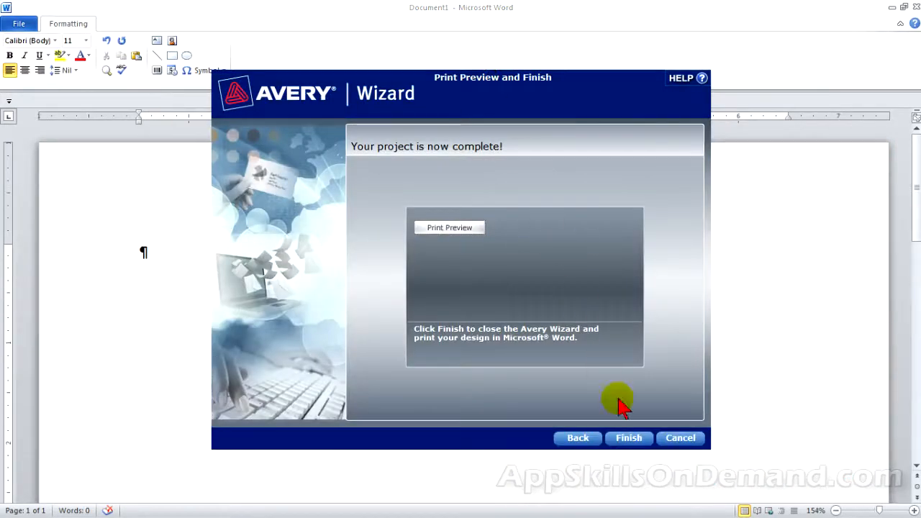
pyautogui.click(625, 440)
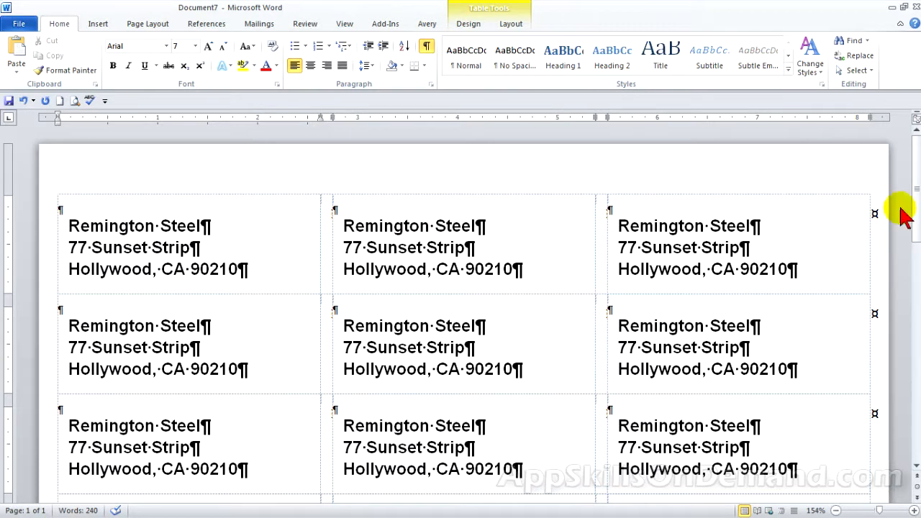
pyautogui.moveTo(916, 209); pyautogui.dragTo(915, 425)
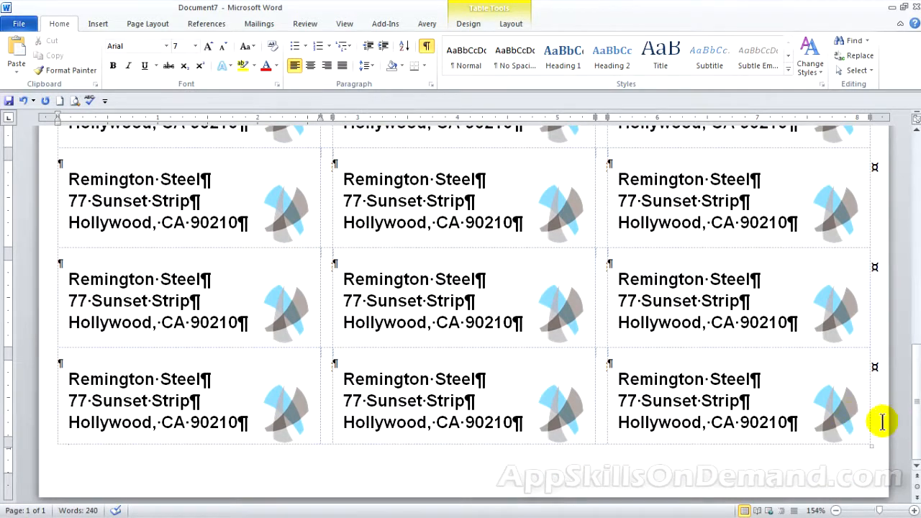
pyautogui.moveTo(916, 426); pyautogui.dragTo(916, 213)
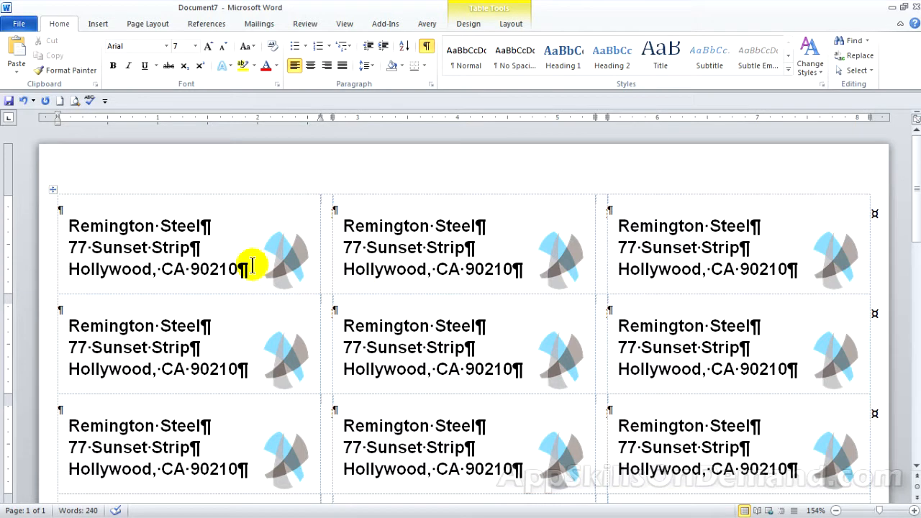
# Step: Try italic, underline and yellow highlighting on the text of all labels in the table
pyautogui.click(54, 191)
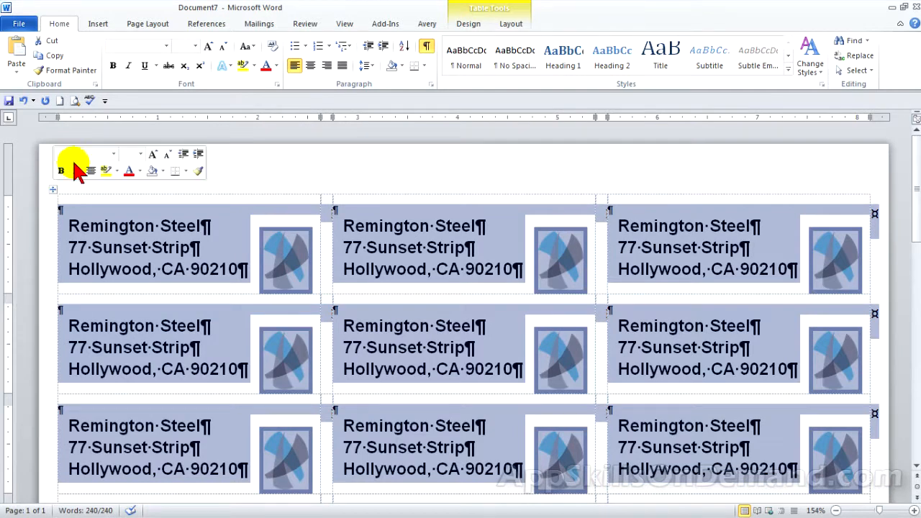
pyautogui.click(130, 69)
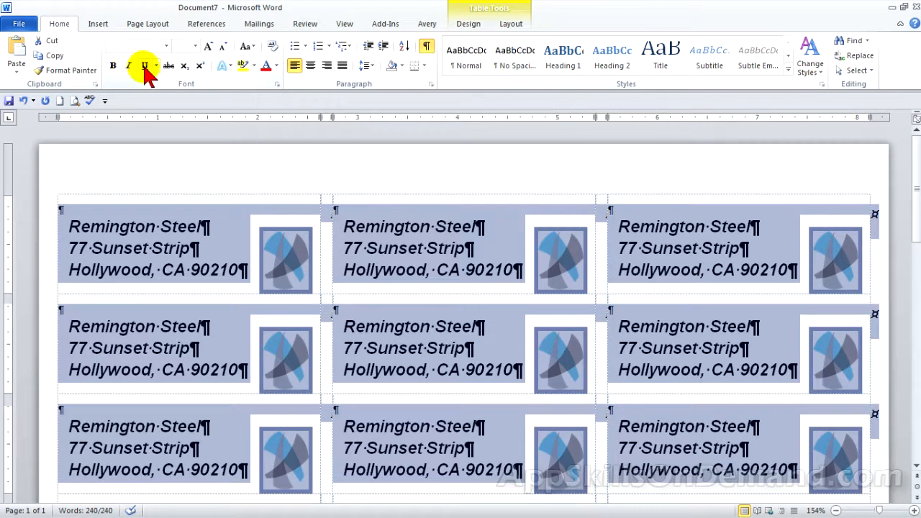
pyautogui.click(144, 68)
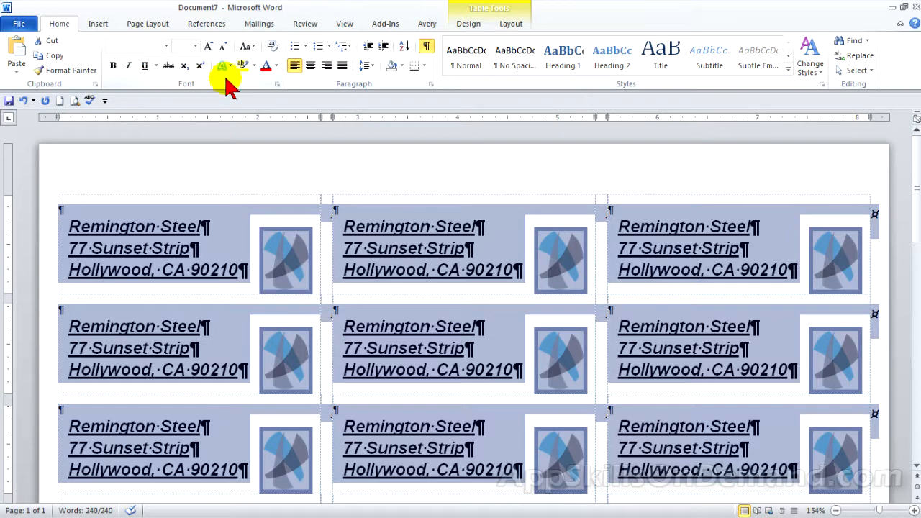
pyautogui.click(276, 67)
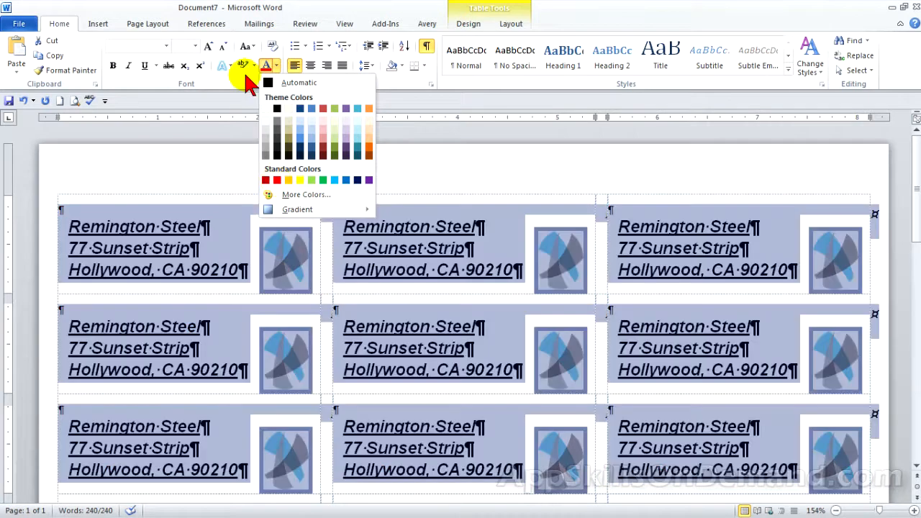
pyautogui.click(245, 72)
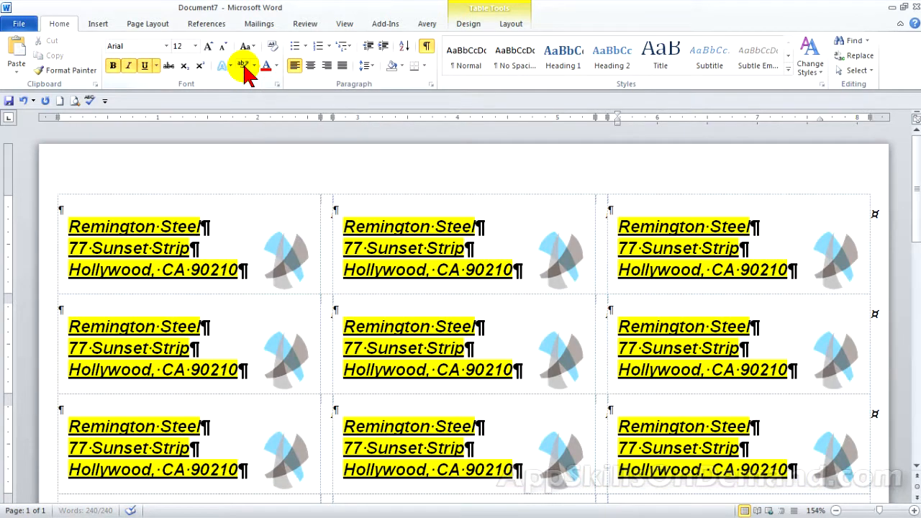
# Step: Undo the highlight, underline and italic formatting on the label text and deselect the table
pyautogui.click(23, 101)
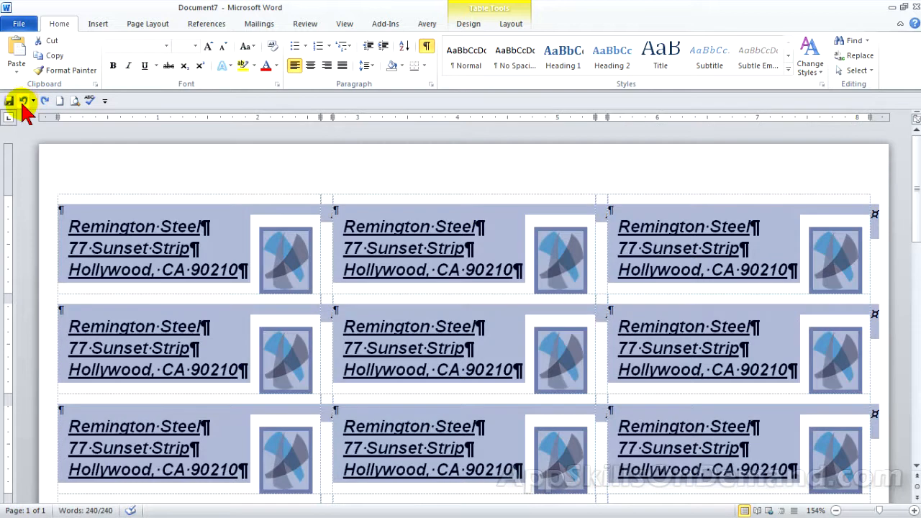
pyautogui.click(23, 101)
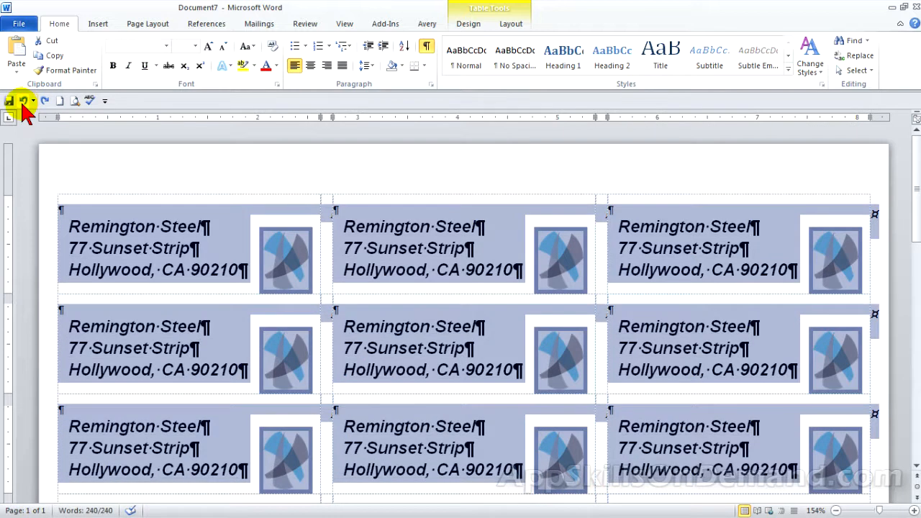
pyautogui.click(23, 101)
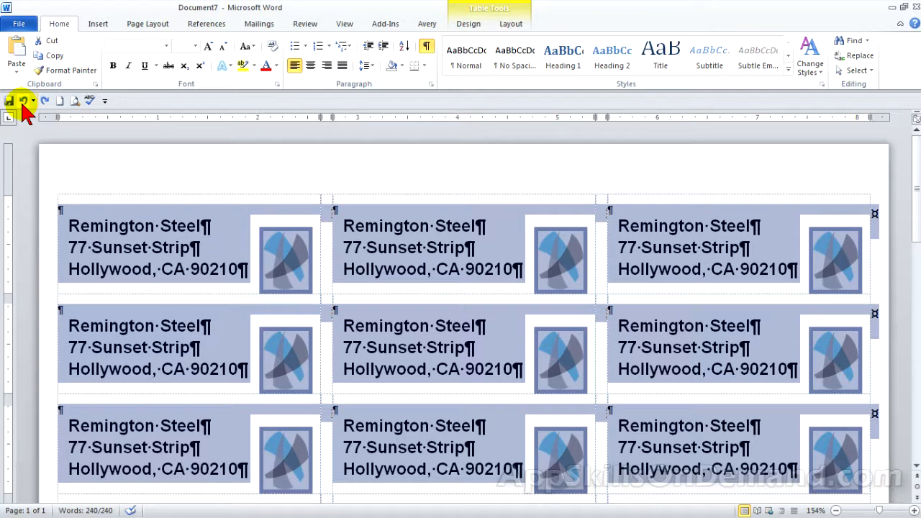
pyautogui.click(23, 101)
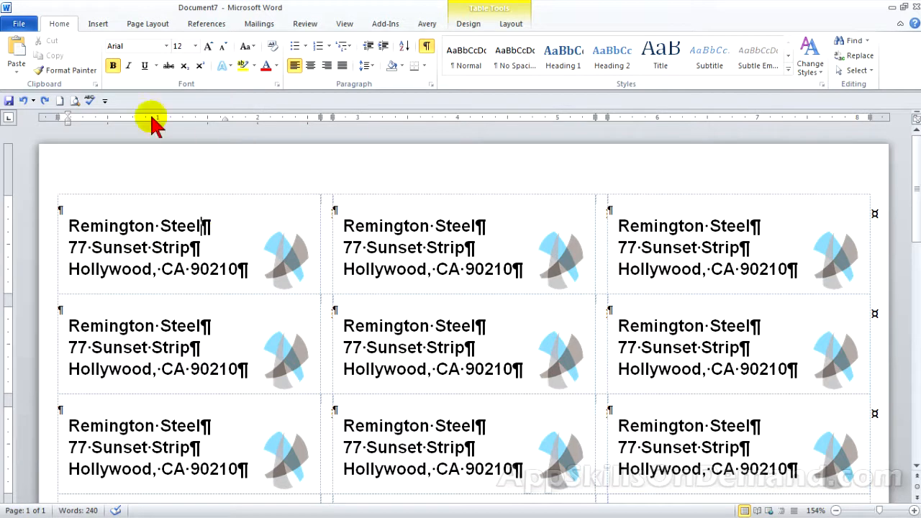
# Step: Start saving the document under a new name and rename the "New folder" folder in My Documents as "Avery Labels"
pyautogui.click(18, 24)
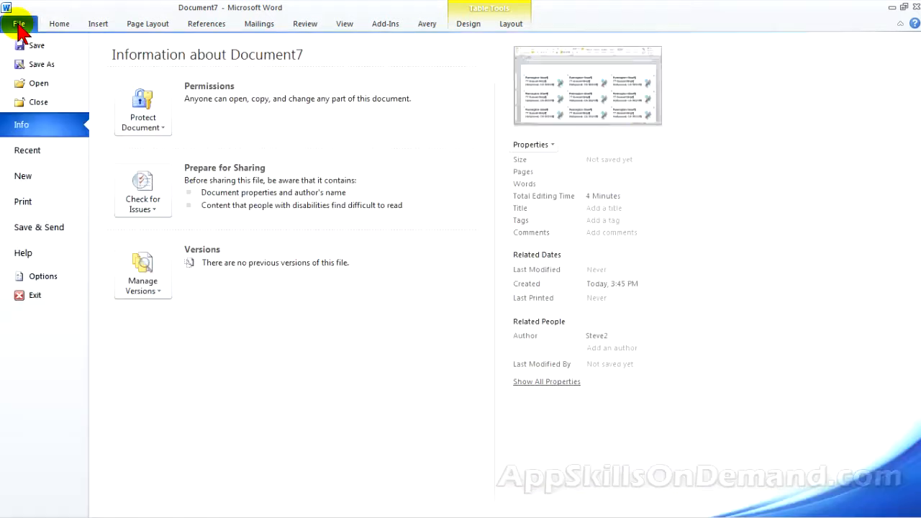
pyautogui.click(43, 64)
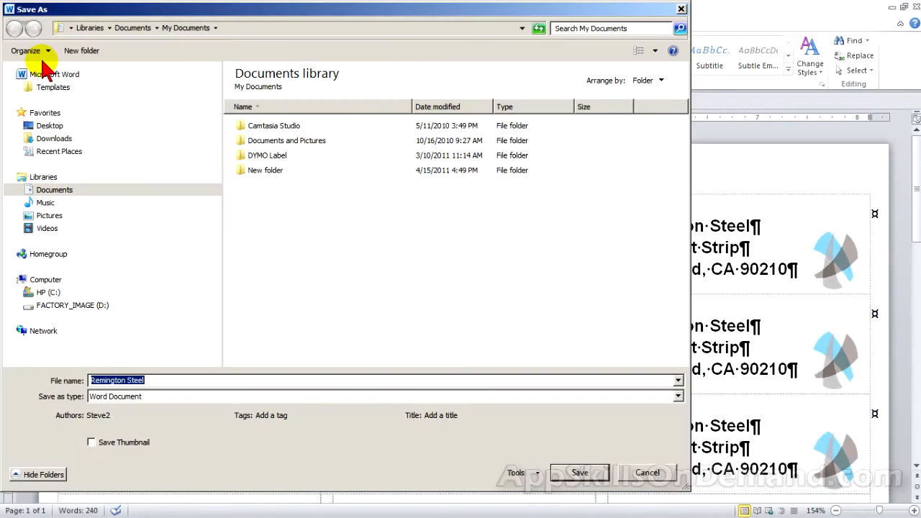
pyautogui.click(18, 190)
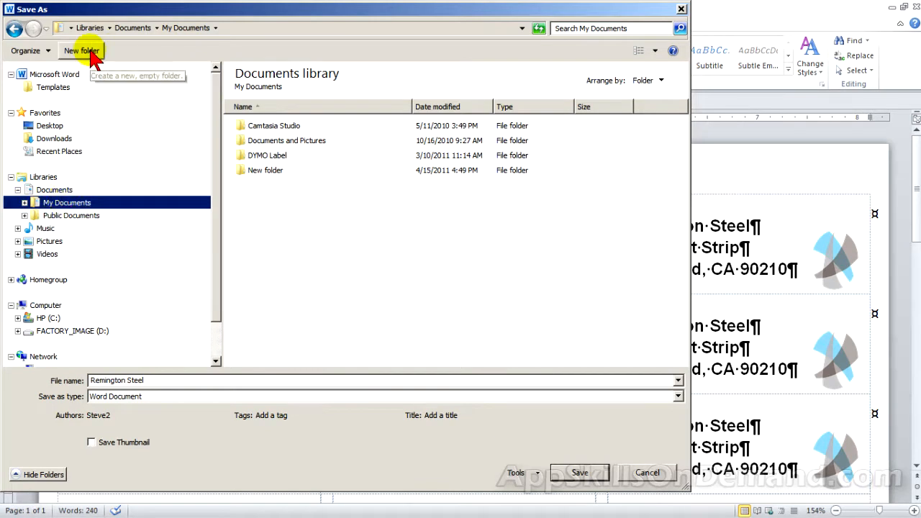
pyautogui.click(268, 172)
pyautogui.click(266, 173)
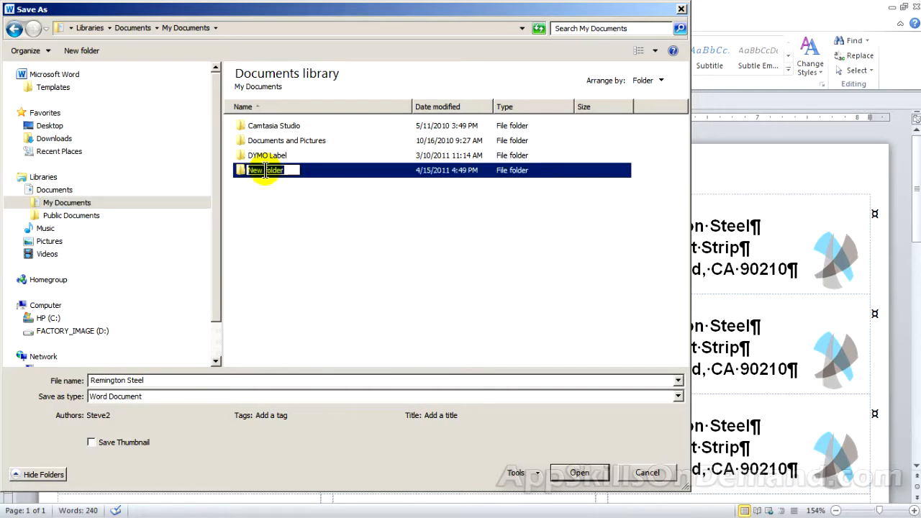
pyautogui.write('Avery ')
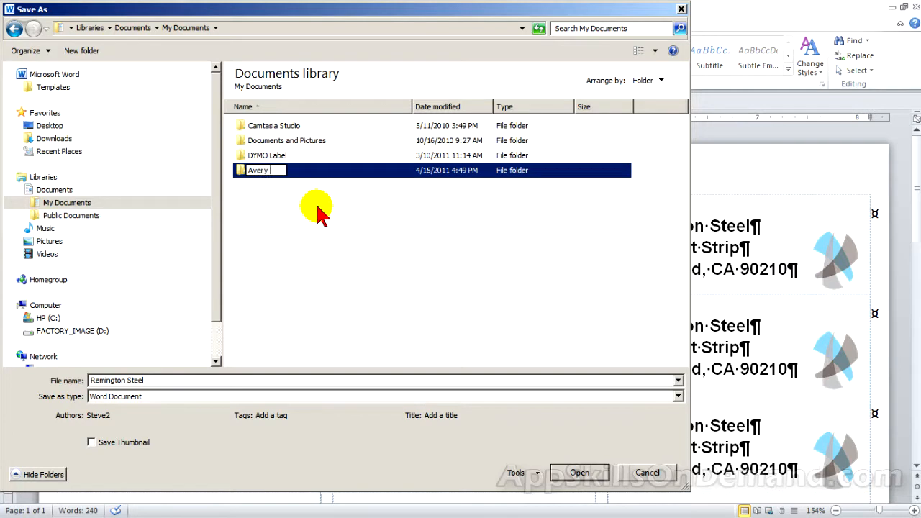
pyautogui.write('Labels')
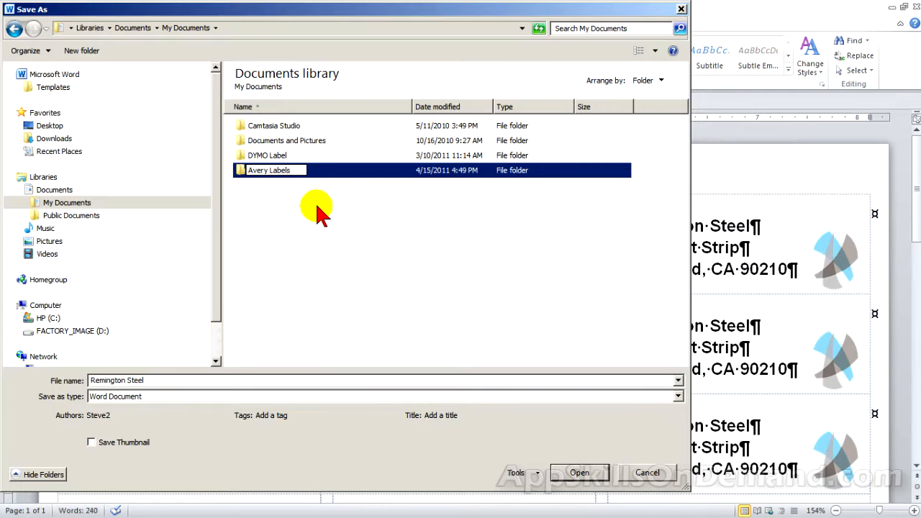
pyautogui.click(244, 175)
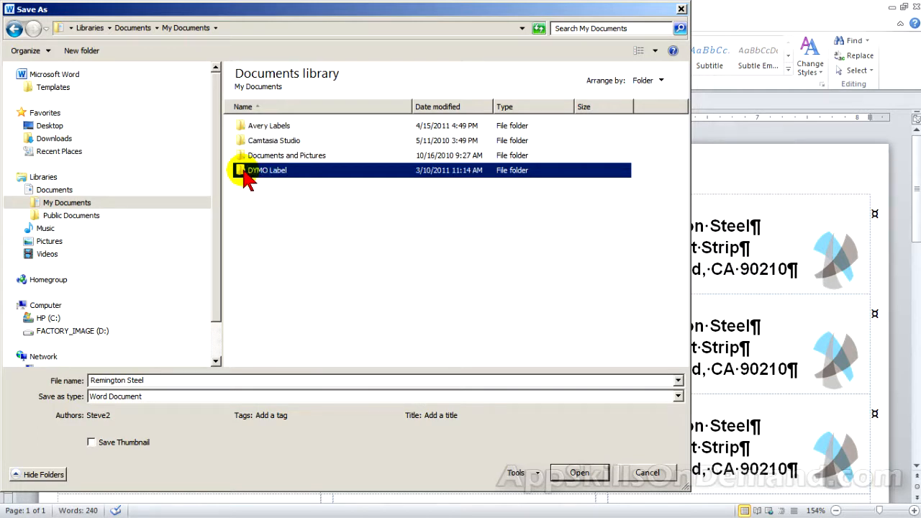
# Step: Save the document in the Avery Labels folder as "Avery Address 5160," followed by the addressee's name
pyautogui.doubleClick(245, 126)
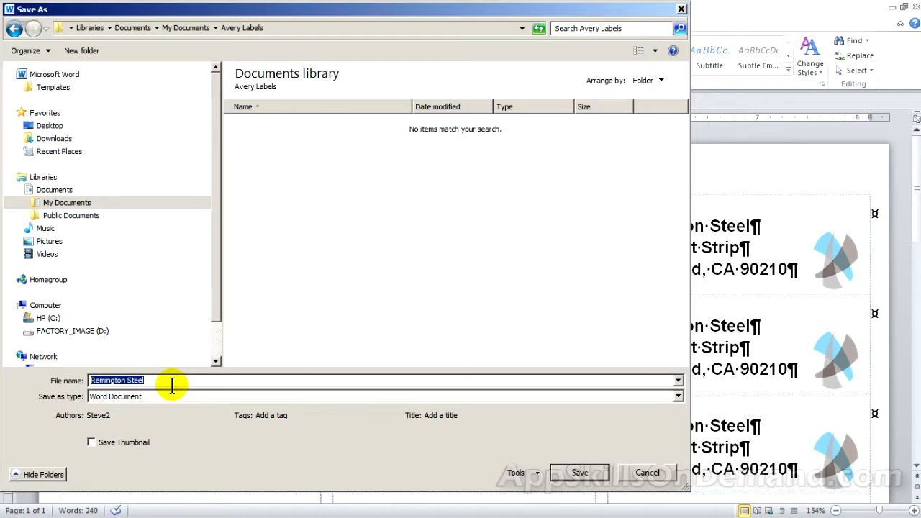
pyautogui.write('Avery A')
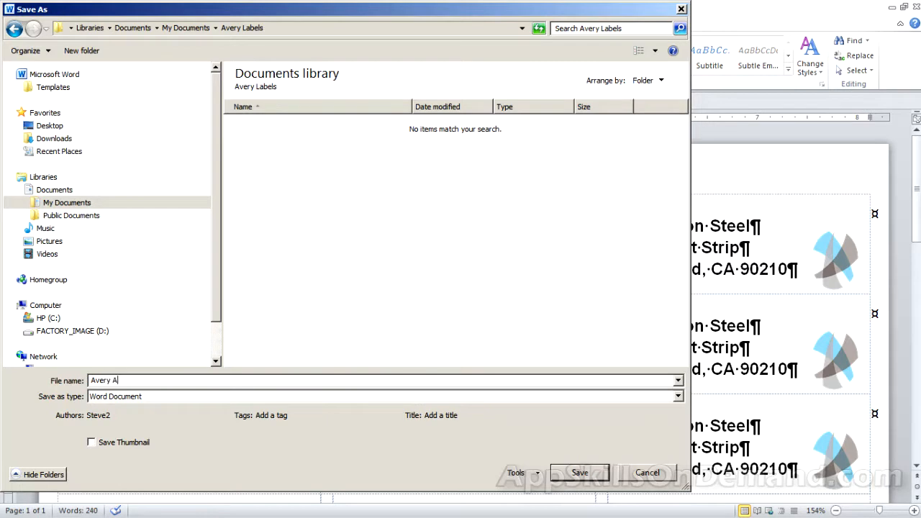
pyautogui.write('ddress 5160, Remington Stee')
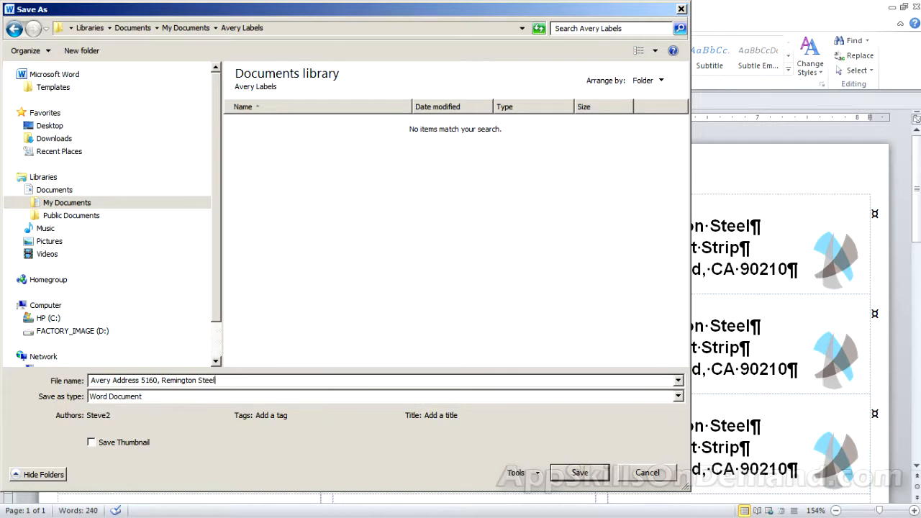
pyautogui.write('l')
pyautogui.click(562, 475)
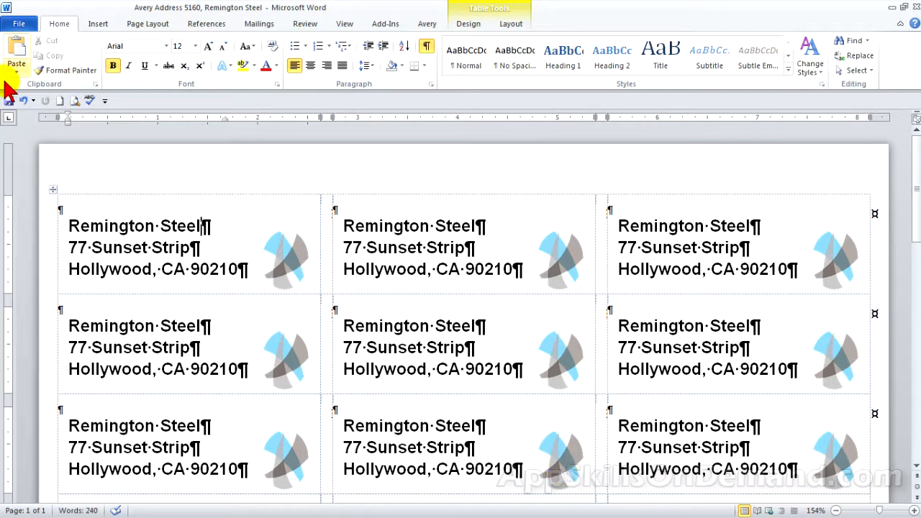
# Step: Start printing the saved label sheet
pyautogui.click(19, 26)
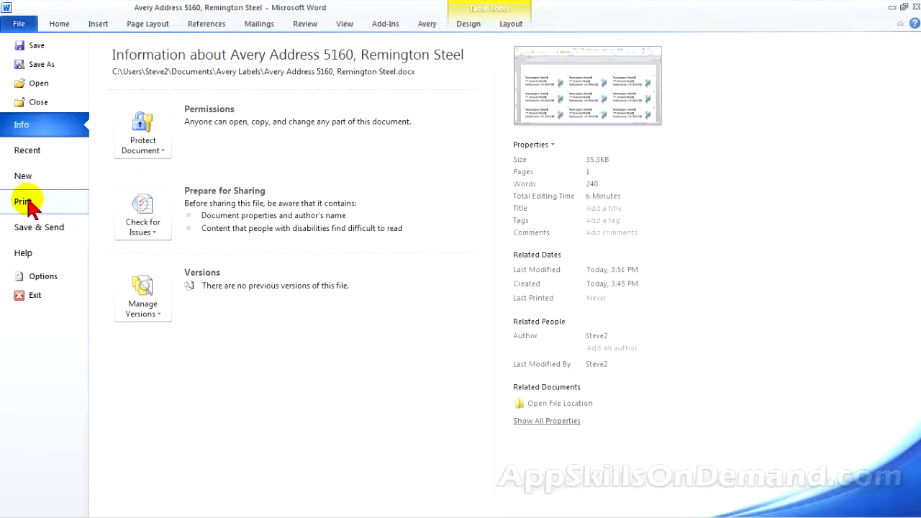